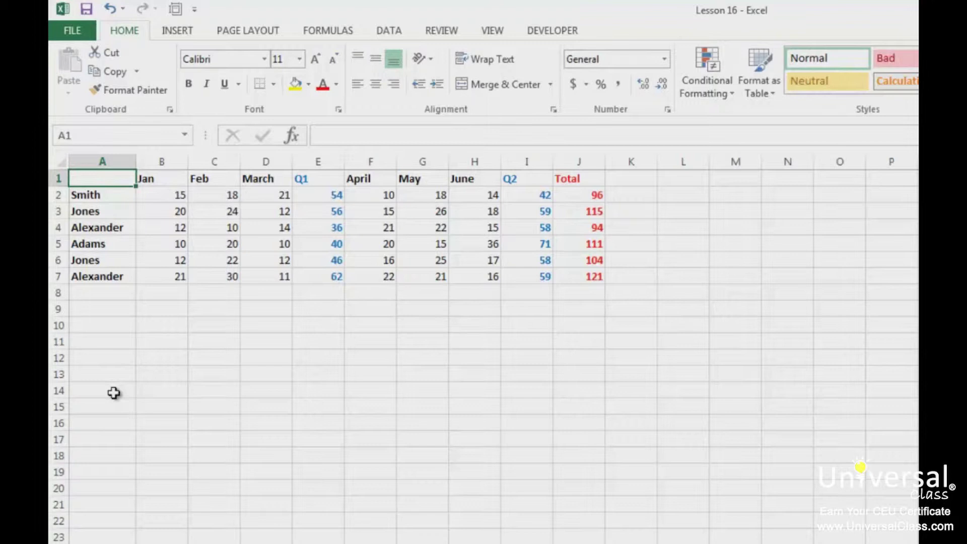
- Highlight cells greater than 23 in B2:D7 and F2:H7 with Light Red Fill with Dark Red Text
left_click_drag(164, 194, 275, 276)
left_click_drag(388, 194, 488, 269)
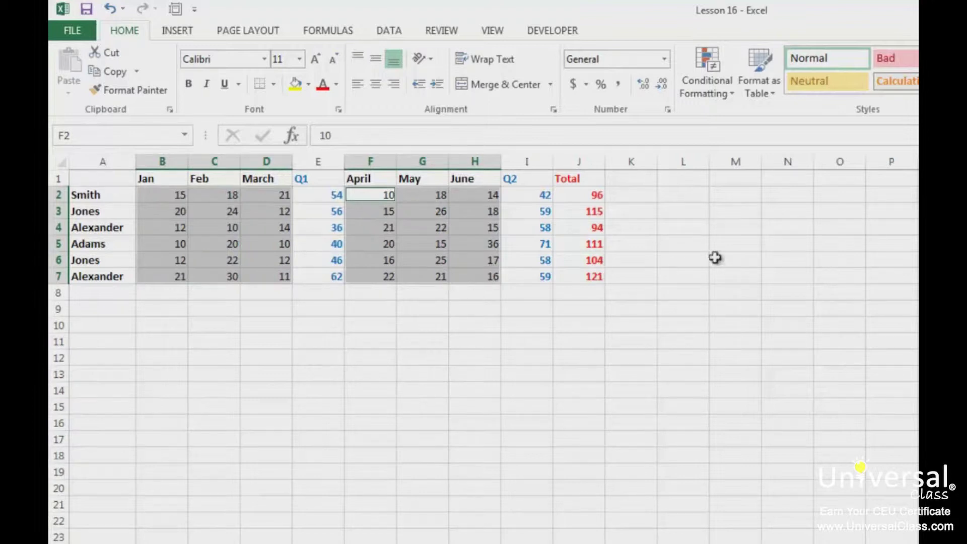
left_click(717, 89)
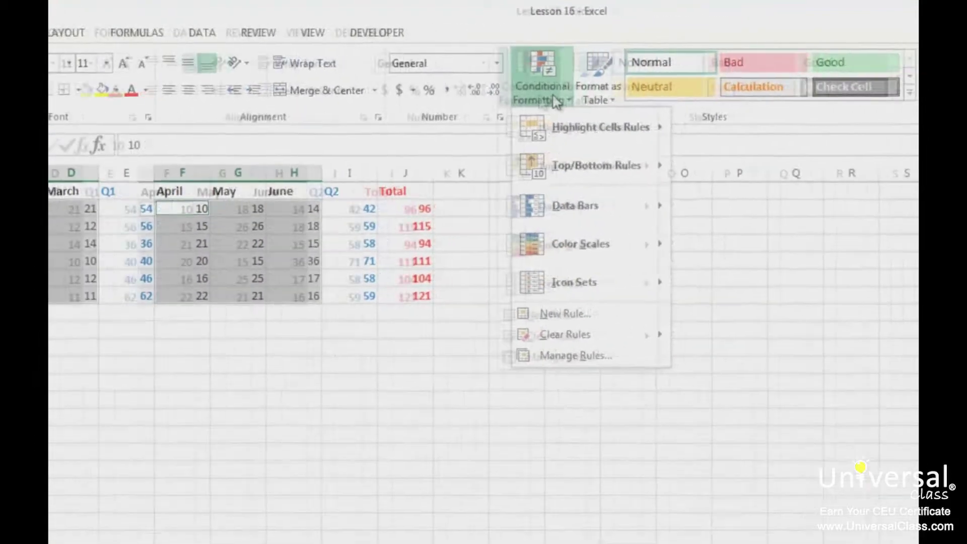
mouse_move(576, 128)
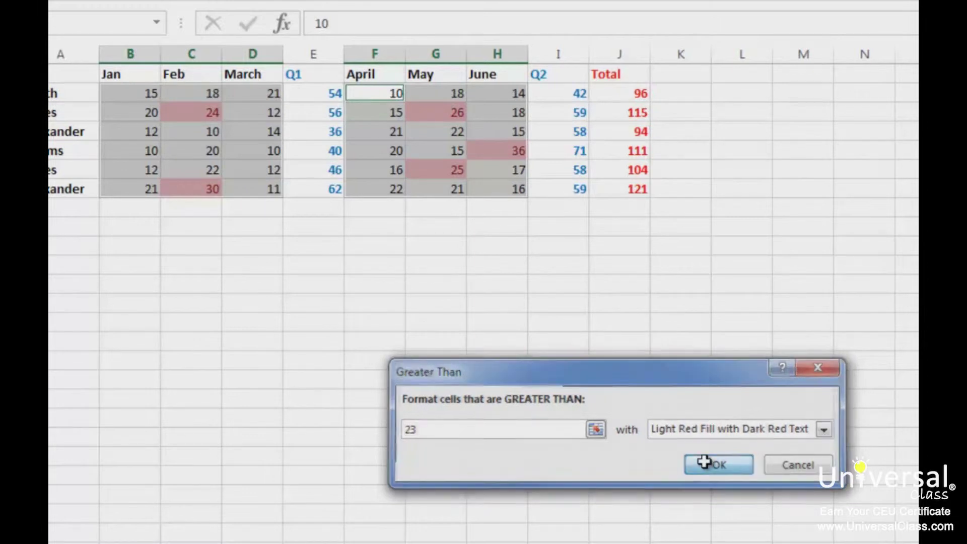
left_click(719, 464)
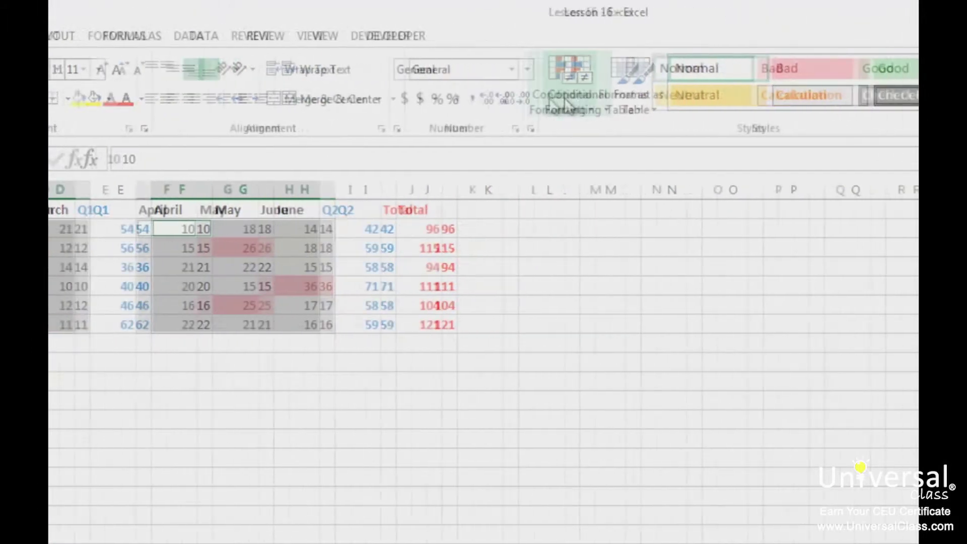
- Add a Top 10% conditional formatting rule to the selected monthly values with Light Red Fill with Dark Red Text
left_click(822, 101)
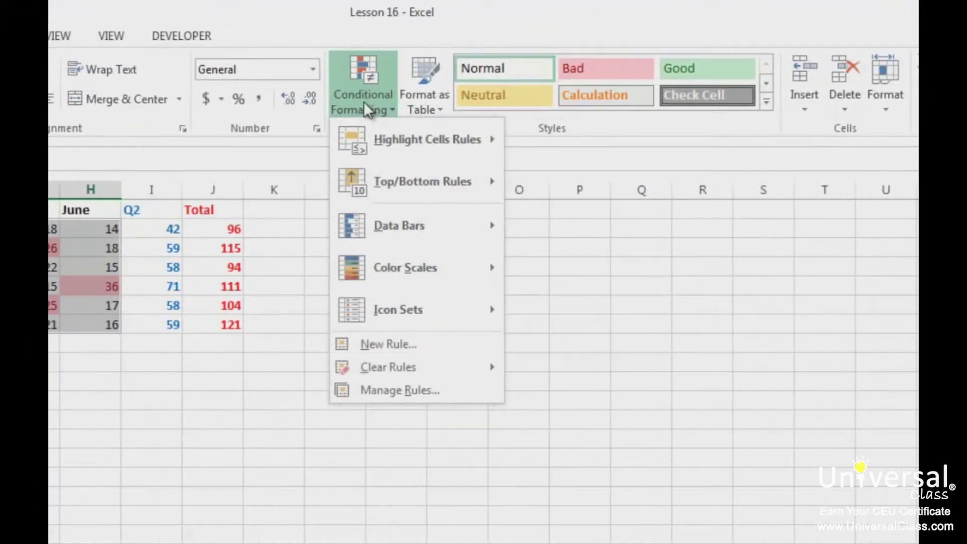
mouse_move(399, 185)
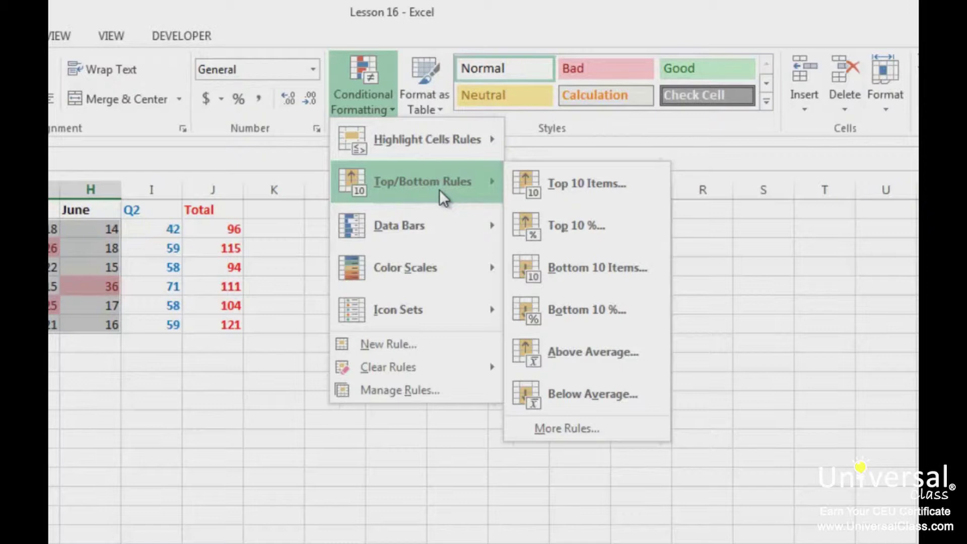
left_click(626, 231)
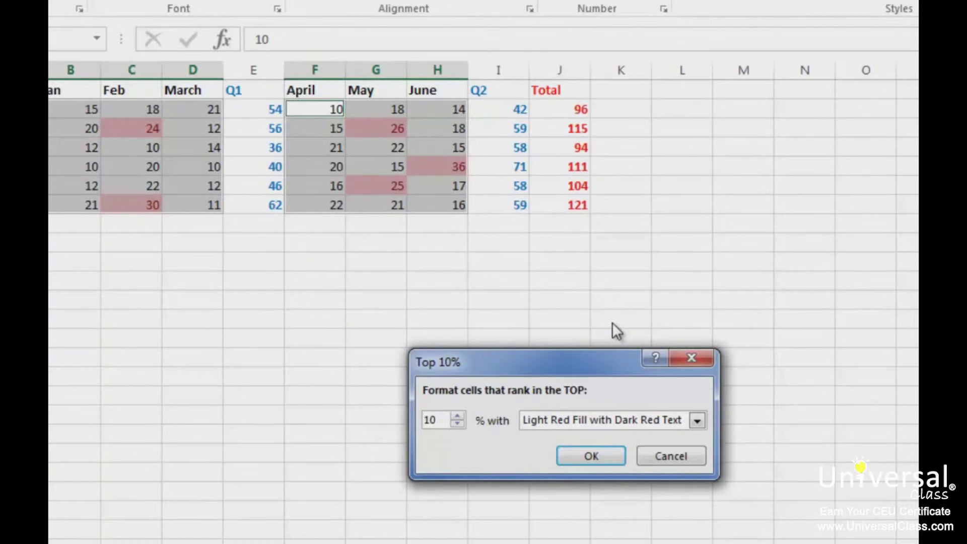
left_click(589, 455)
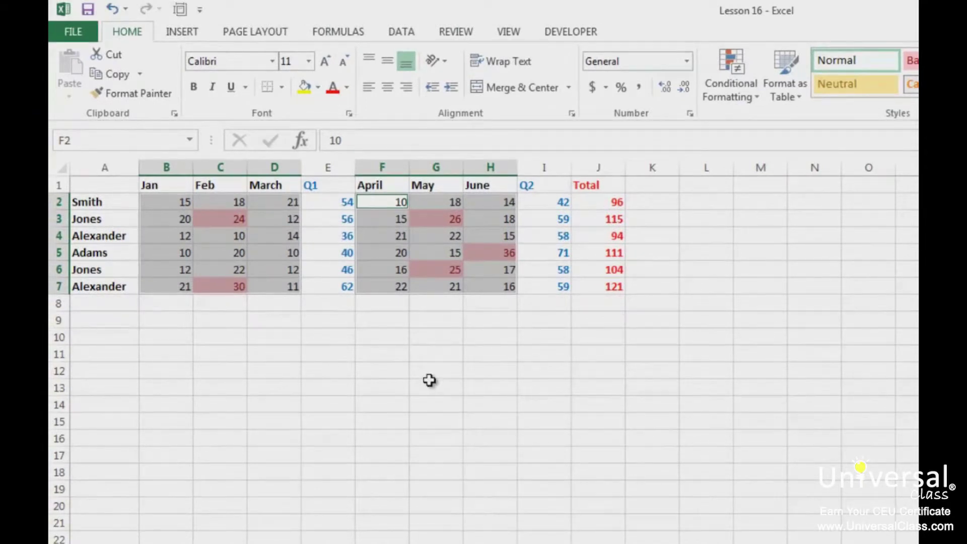
- Clear the conditional formatting rules from the selected monthly cells
left_click(738, 90)
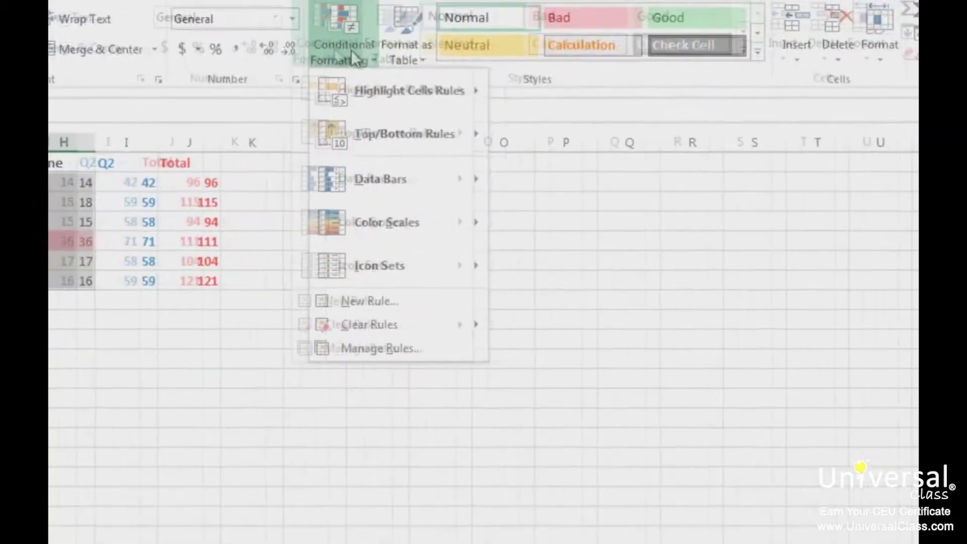
mouse_move(619, 324)
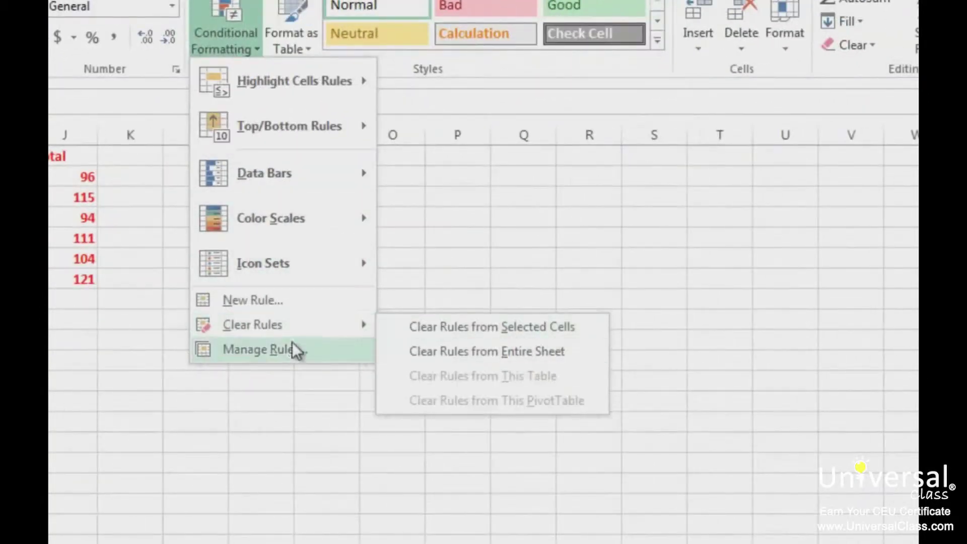
left_click(561, 327)
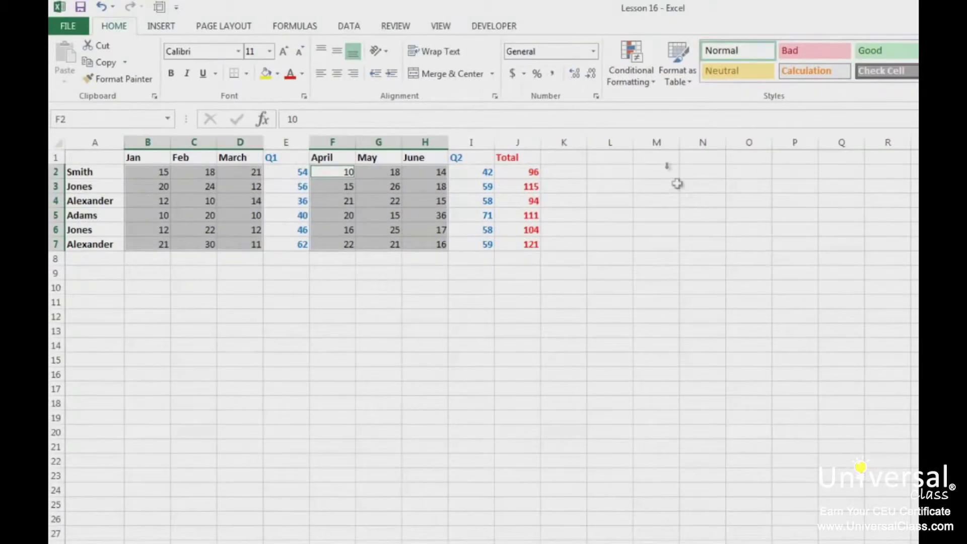
- Format the top 10% of the selected monthly values with Light Red Fill with Dark Red Text
left_click(628, 74)
mouse_move(677, 139)
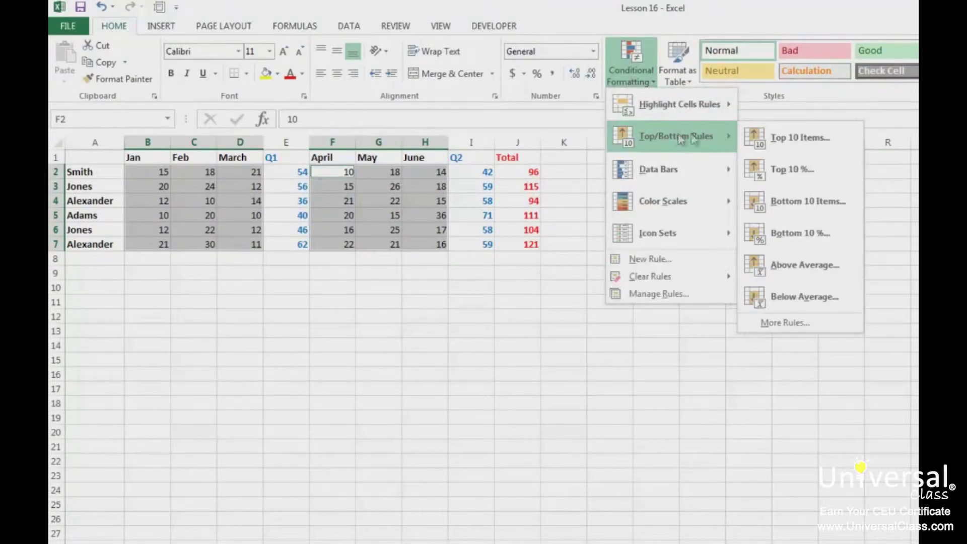
left_click(831, 174)
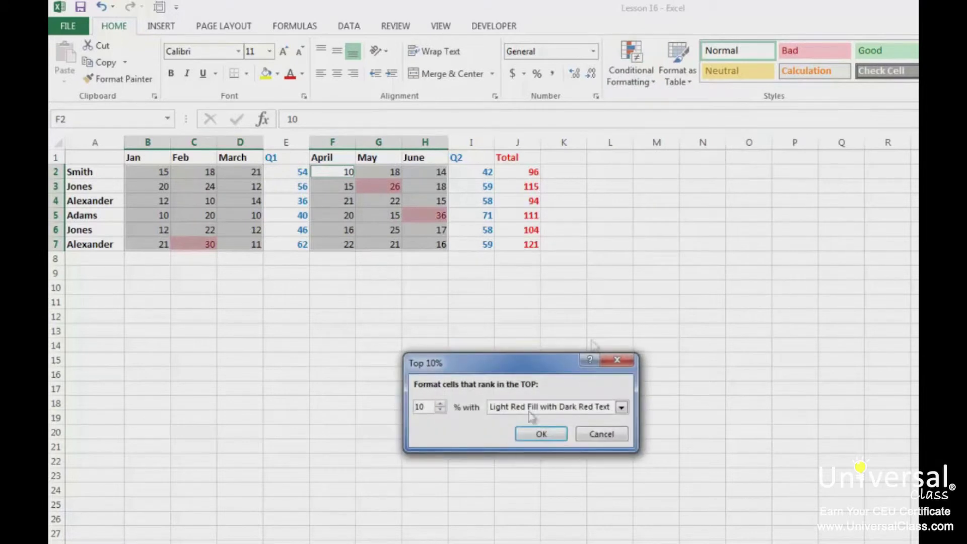
left_click(540, 433)
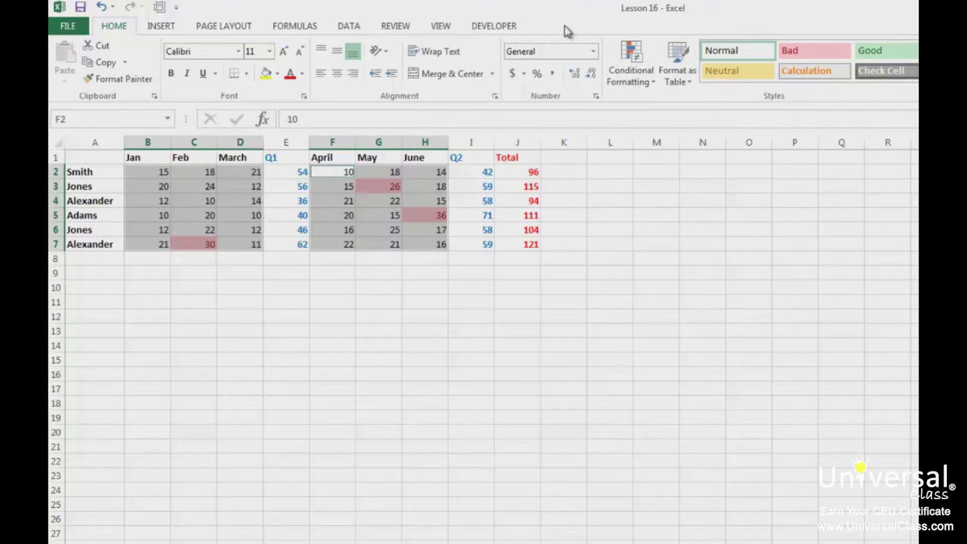
- Clear the Top 10% rule from the selected cells
left_click(630, 66)
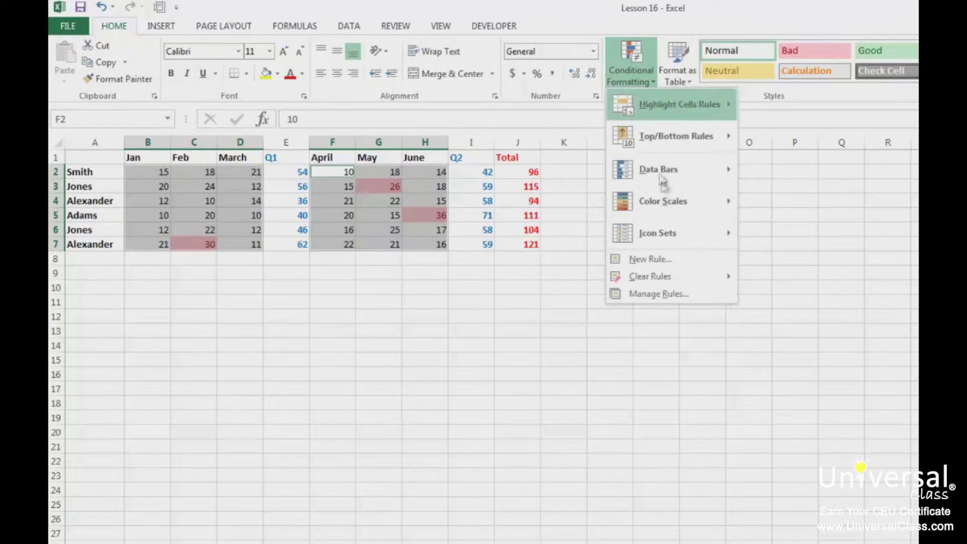
mouse_move(660, 281)
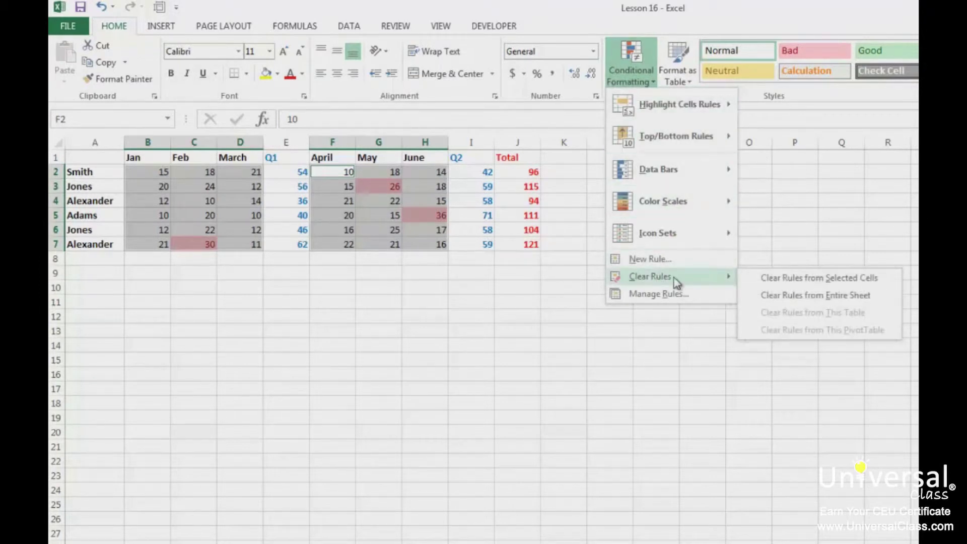
left_click(778, 283)
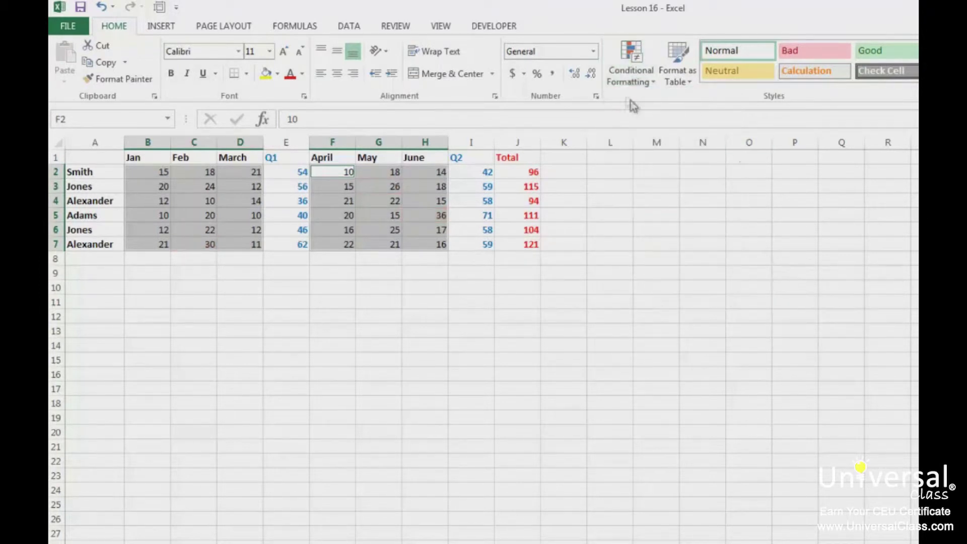
- Apply green solid-fill data bars to the selected monthly values
left_click(628, 81)
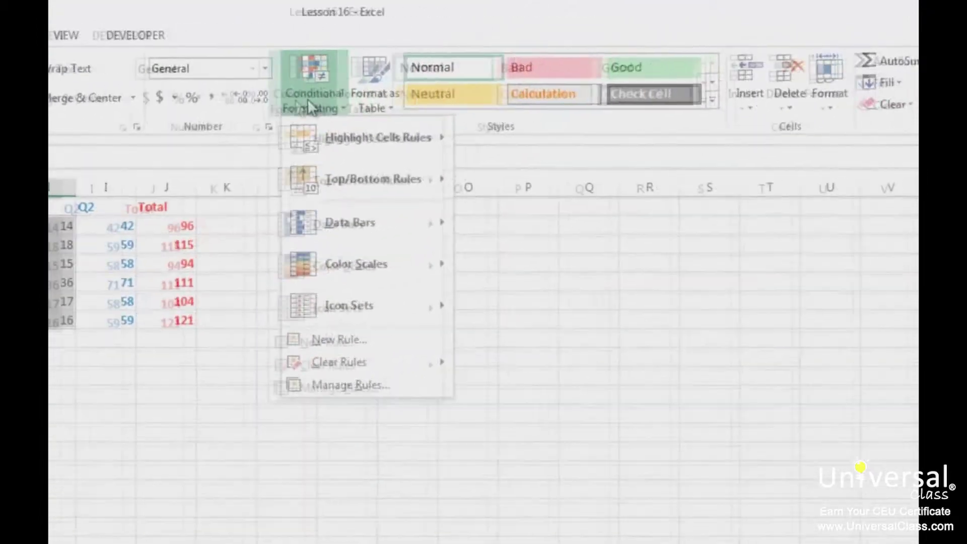
mouse_move(676, 166)
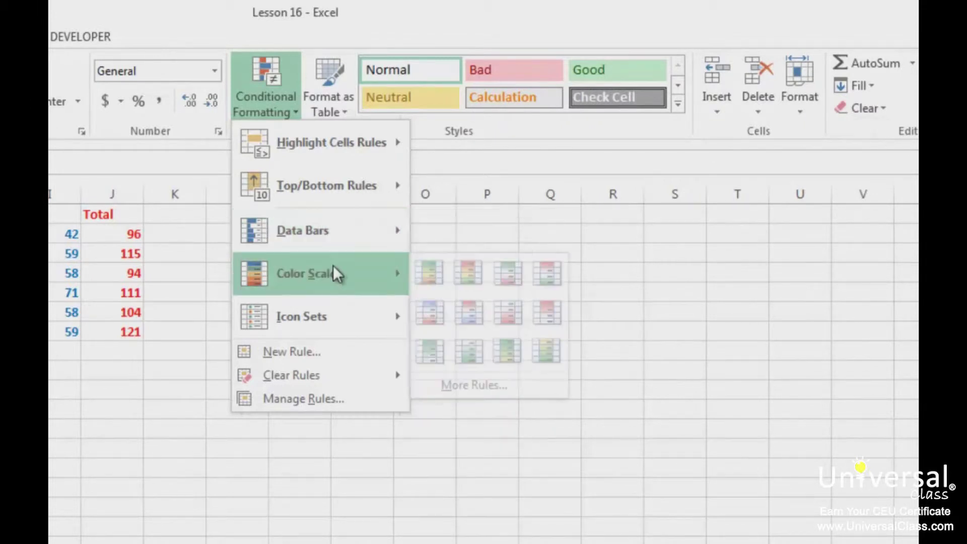
mouse_move(328, 322)
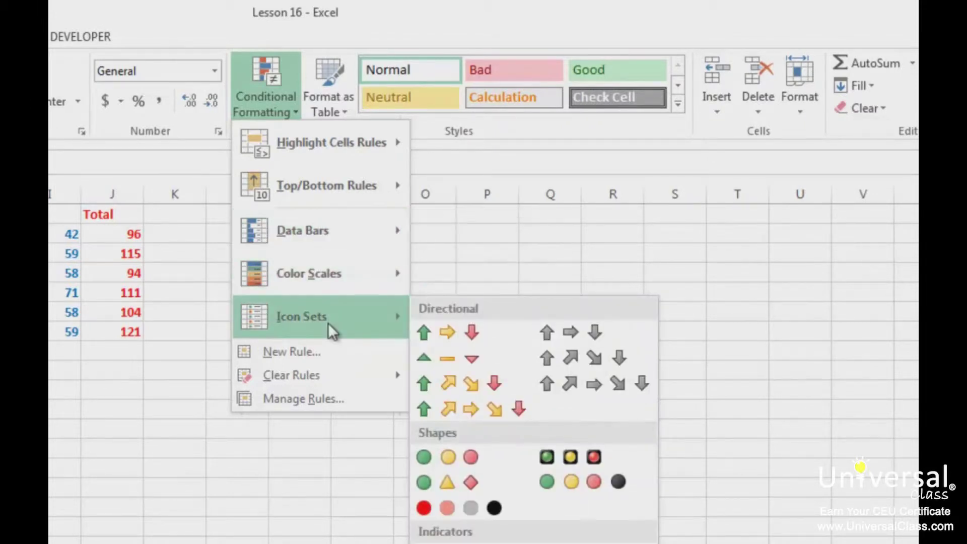
mouse_move(328, 232)
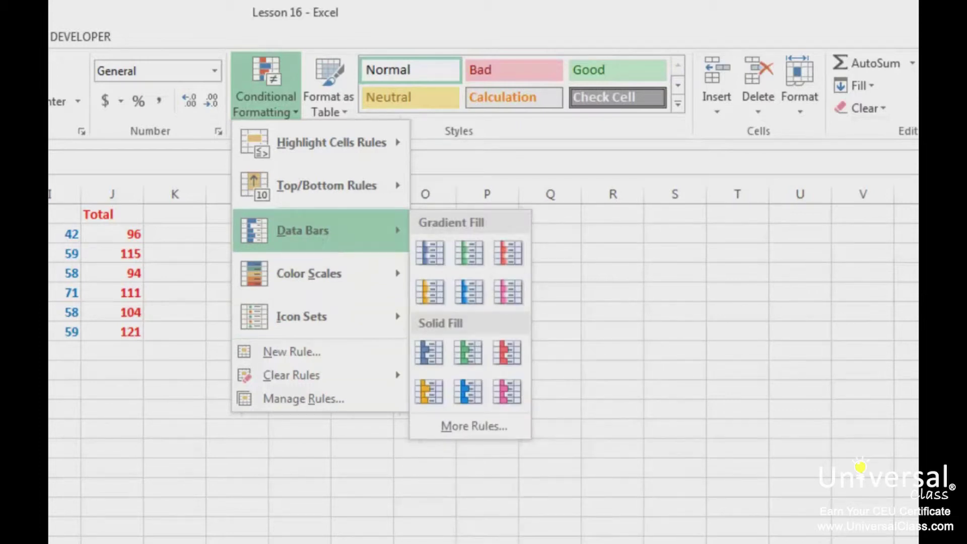
mouse_move(315, 279)
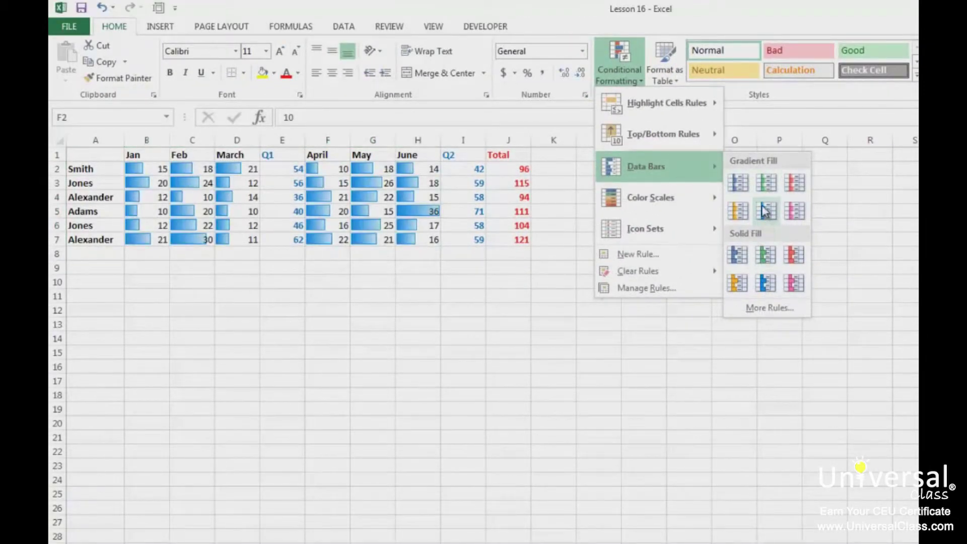
left_click(765, 255)
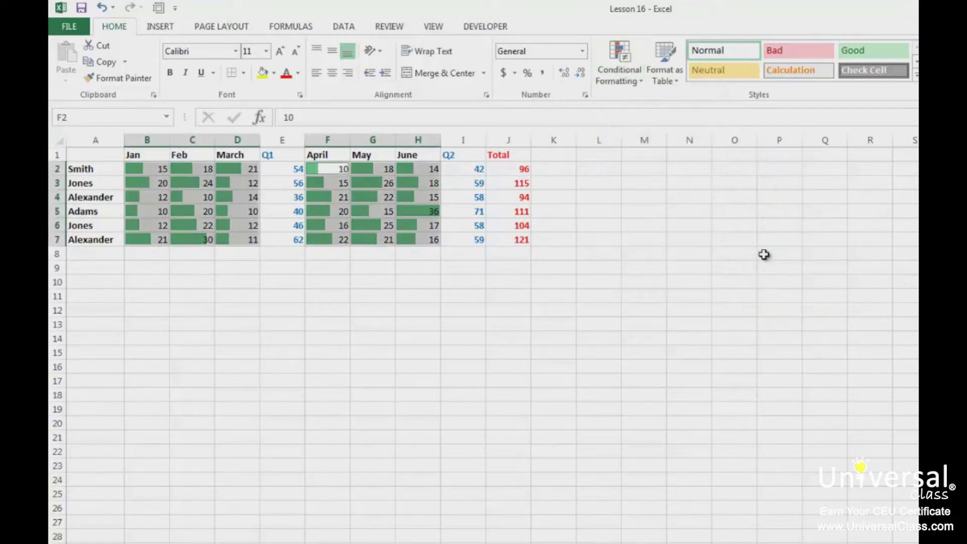
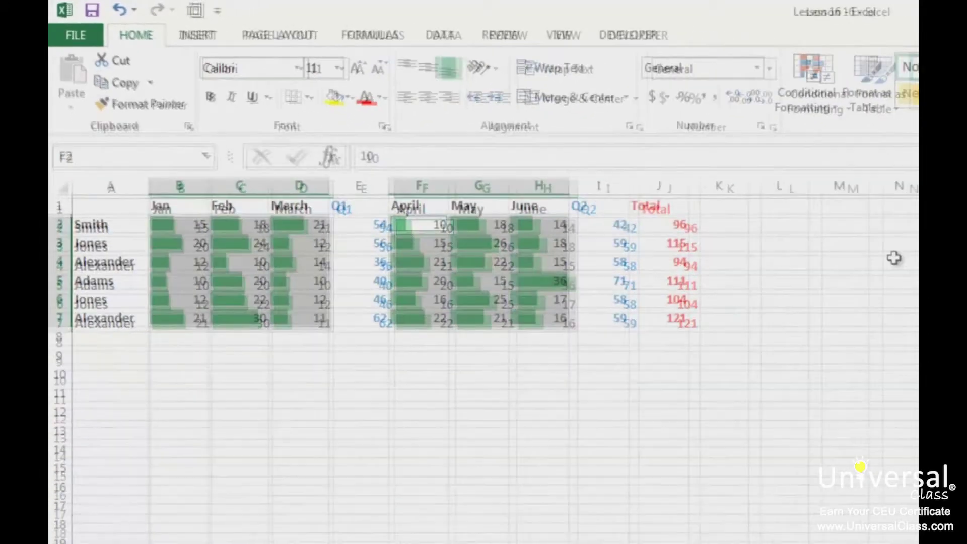
- Clear the data bar rule from the selected cells
left_click(623, 70)
mouse_move(645, 272)
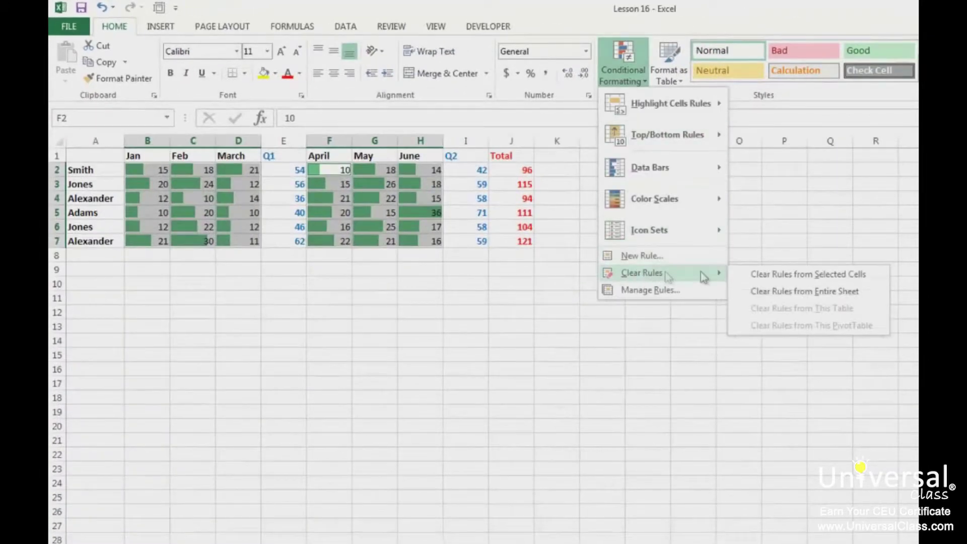
left_click(784, 274)
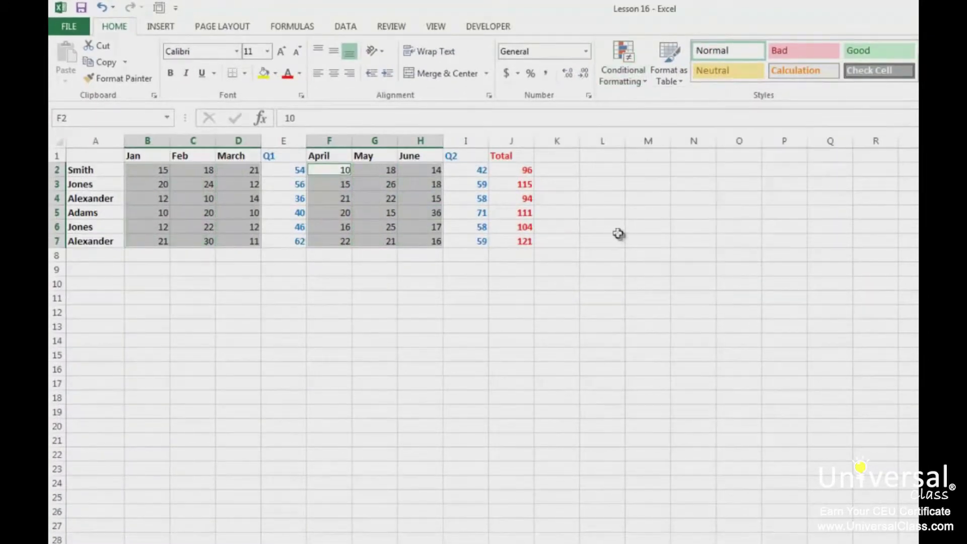
- Apply the green-yellow-red color scale to the selected monthly values and undo it
left_click(625, 81)
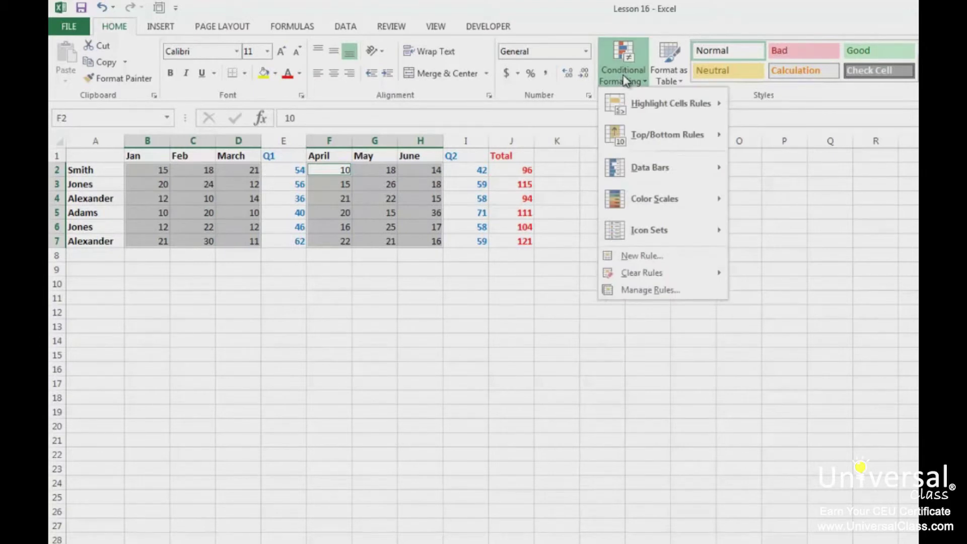
mouse_move(664, 204)
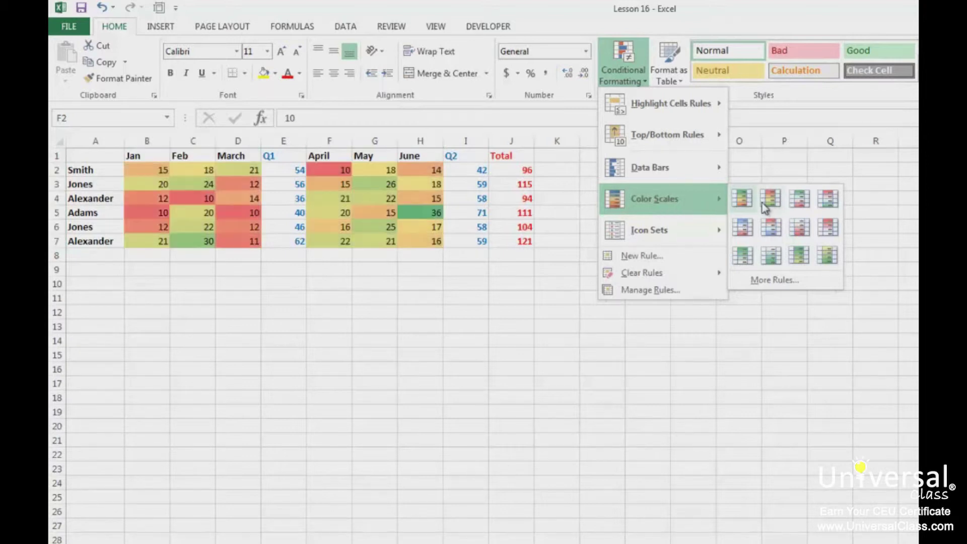
left_click(746, 200)
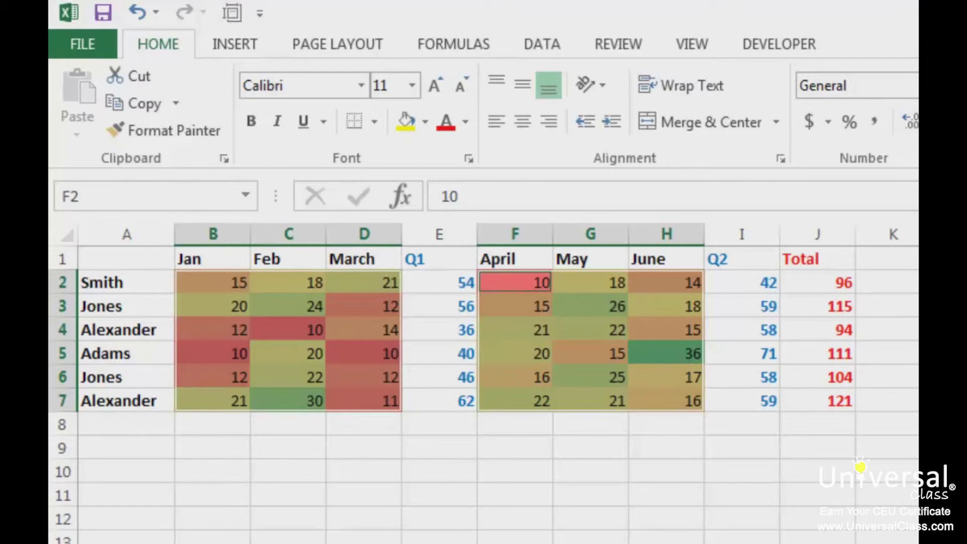
key("ctrl+z")
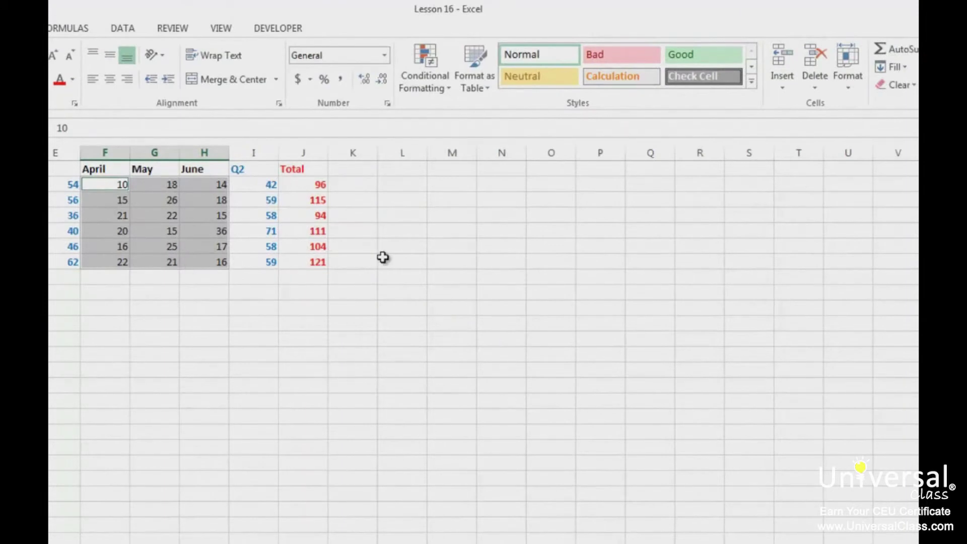
- Apply the four-level signal-bar icon set from the Ratings group to the selected monthly values
left_click(427, 75)
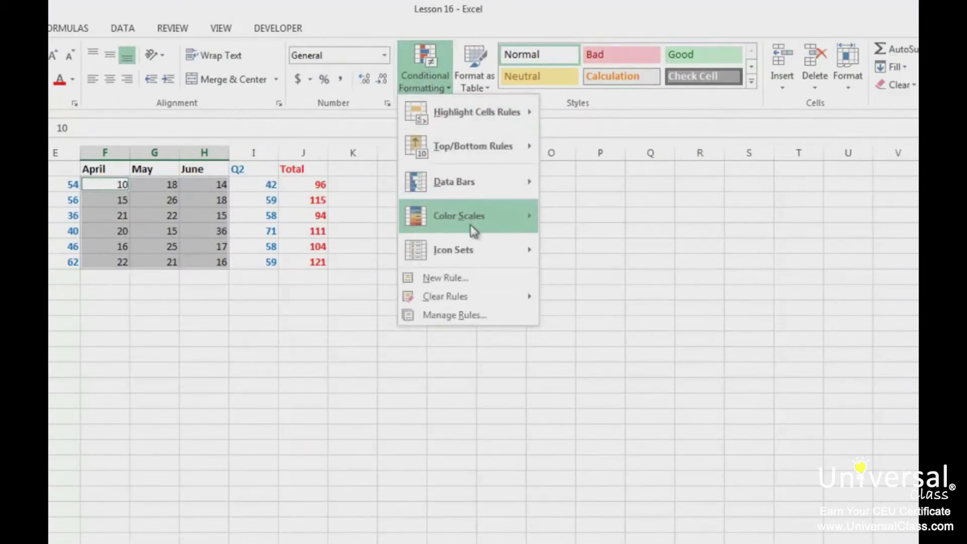
mouse_move(471, 246)
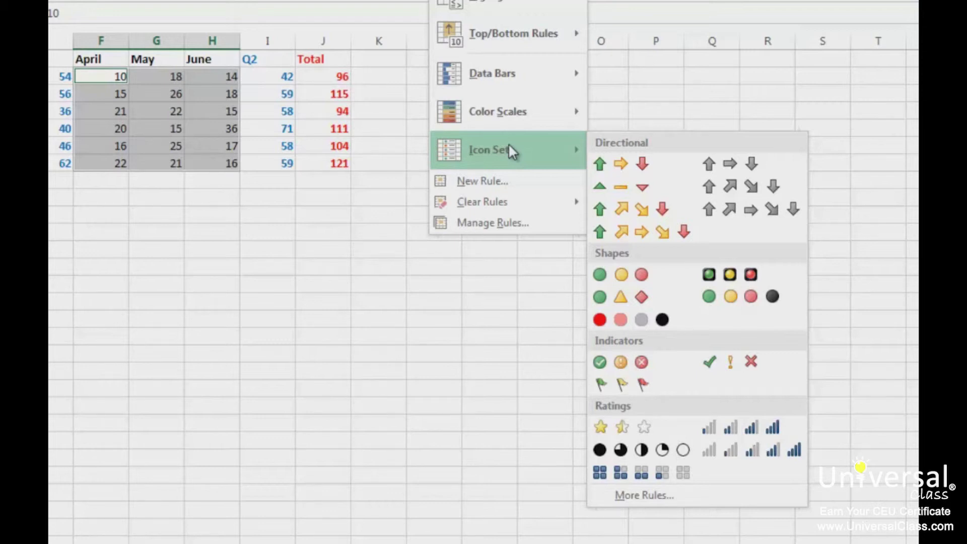
left_click(771, 429)
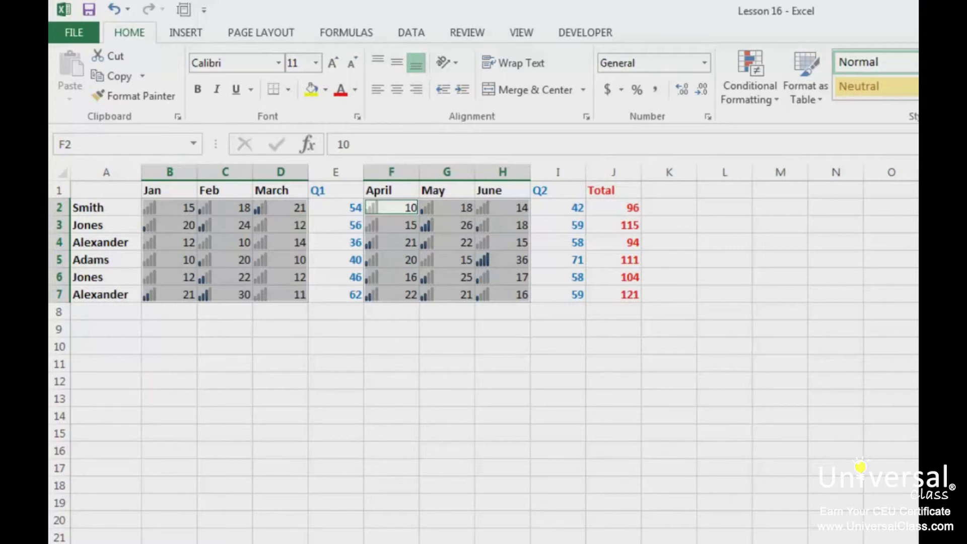
- Clear the icon set rule from the selected cells
left_click(750, 85)
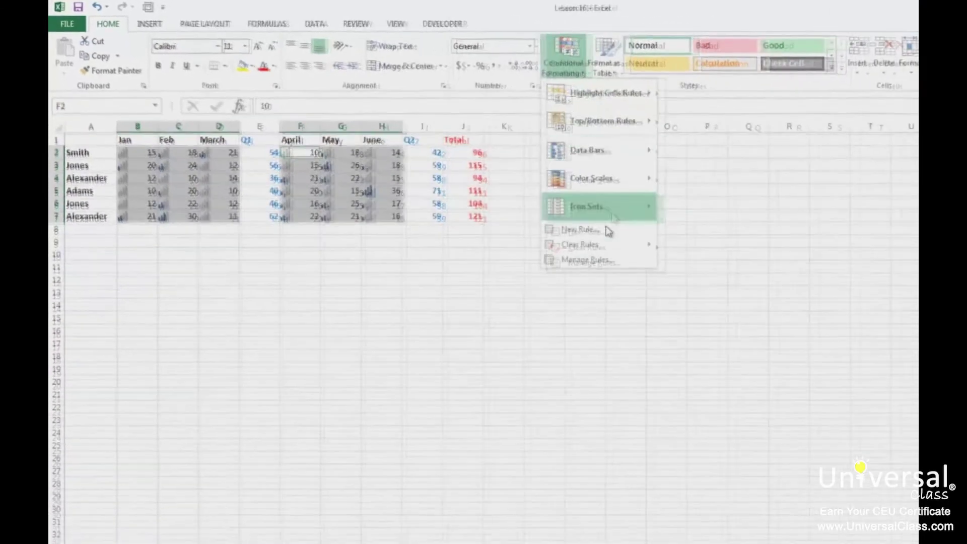
mouse_move(805, 337)
left_click(710, 239)
- Apply the colored three-arrow icon set from the Directional group to the selected monthly values
left_click(549, 55)
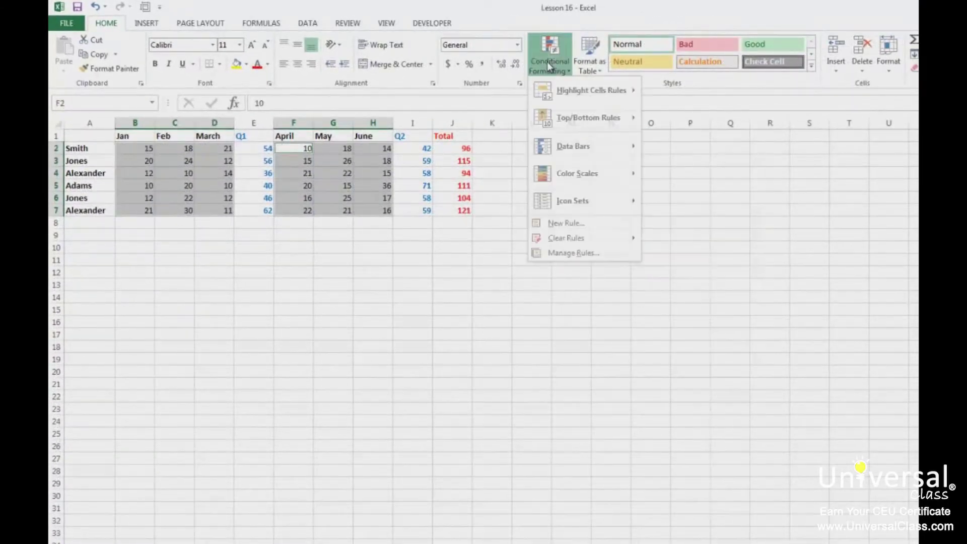
mouse_move(583, 200)
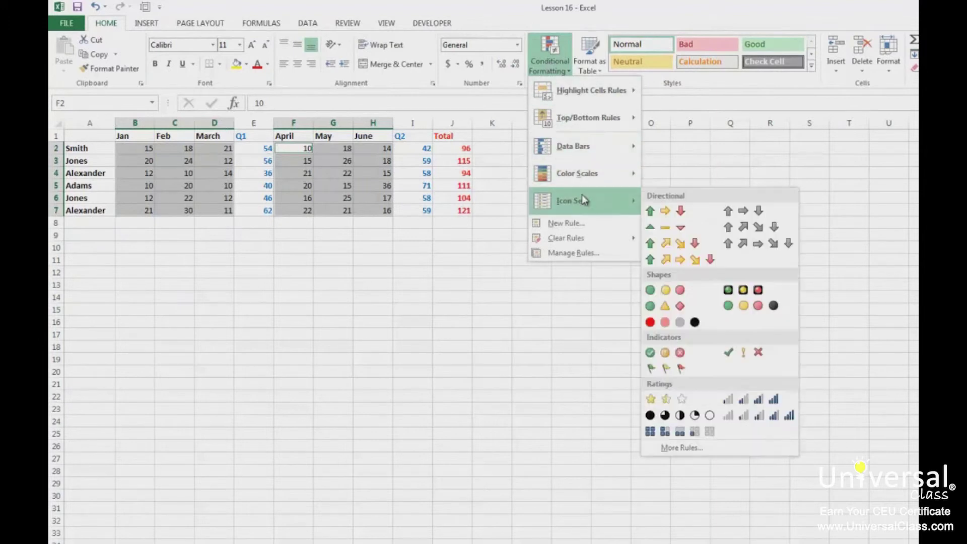
left_click(654, 212)
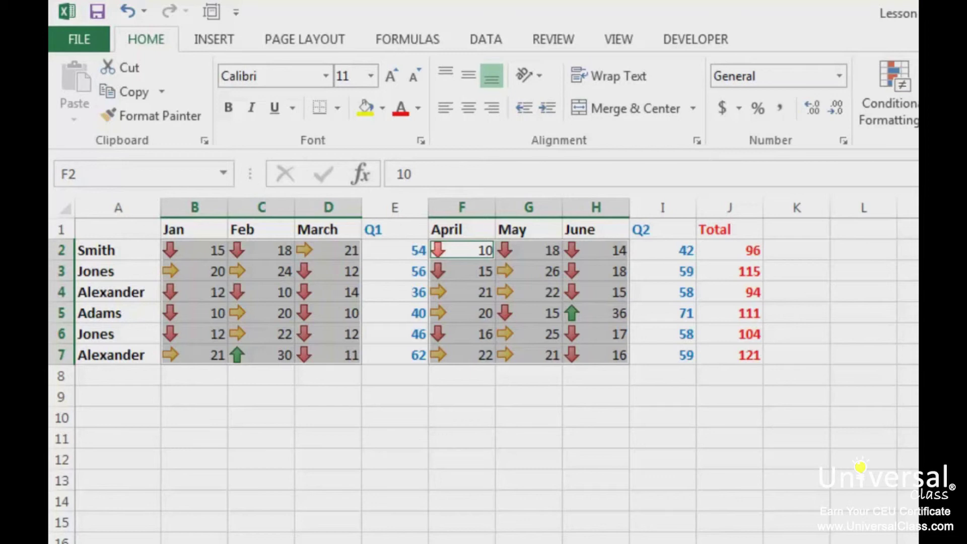
- Clear the three-arrow icon set rule from the selected cells
left_click(888, 108)
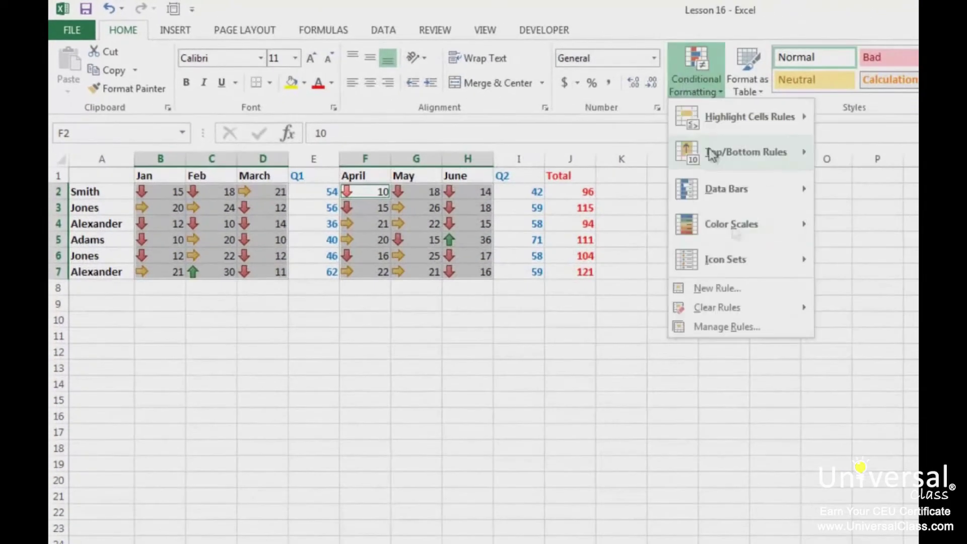
mouse_move(735, 308)
left_click(848, 309)
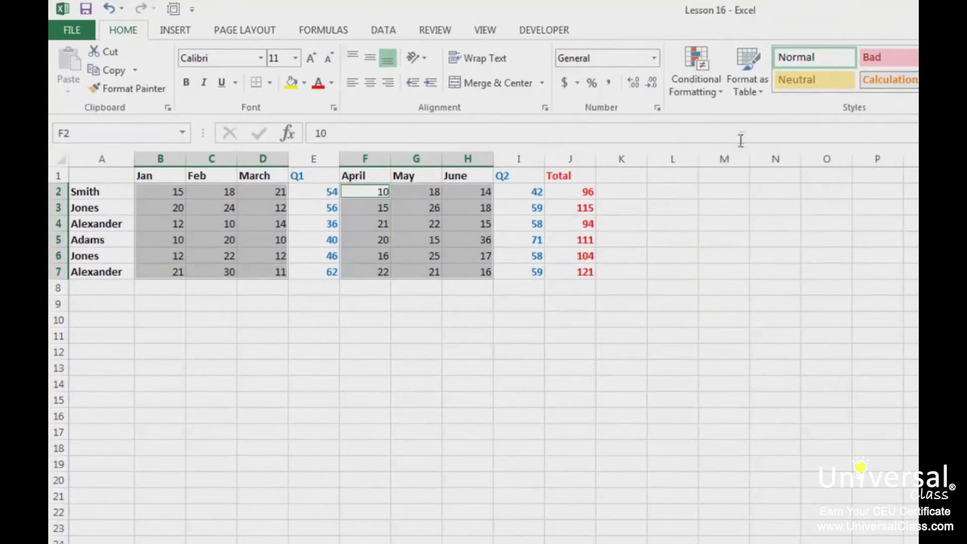
- Start a new formatting rule for the selected monthly values and examine the settings offered by each rule type
left_click(675, 83)
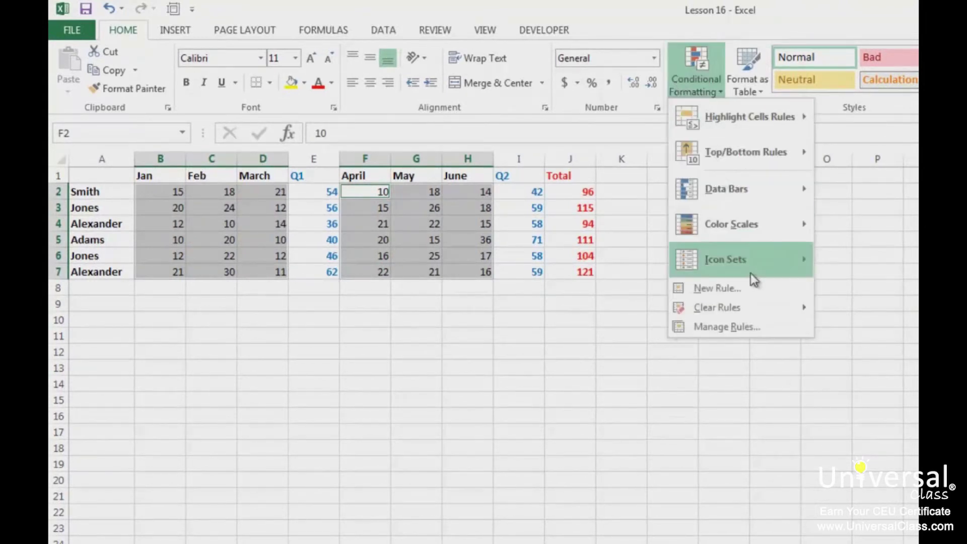
left_click(738, 289)
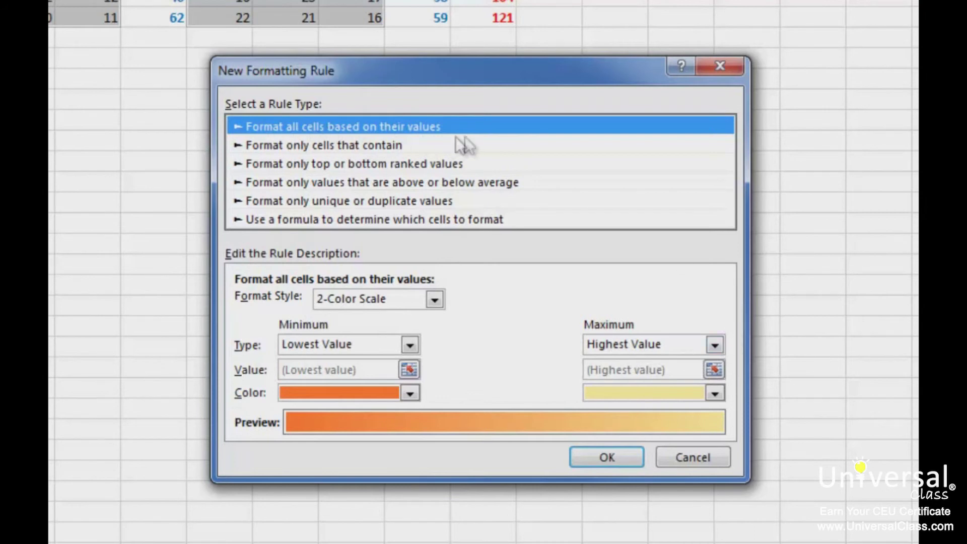
left_click(406, 145)
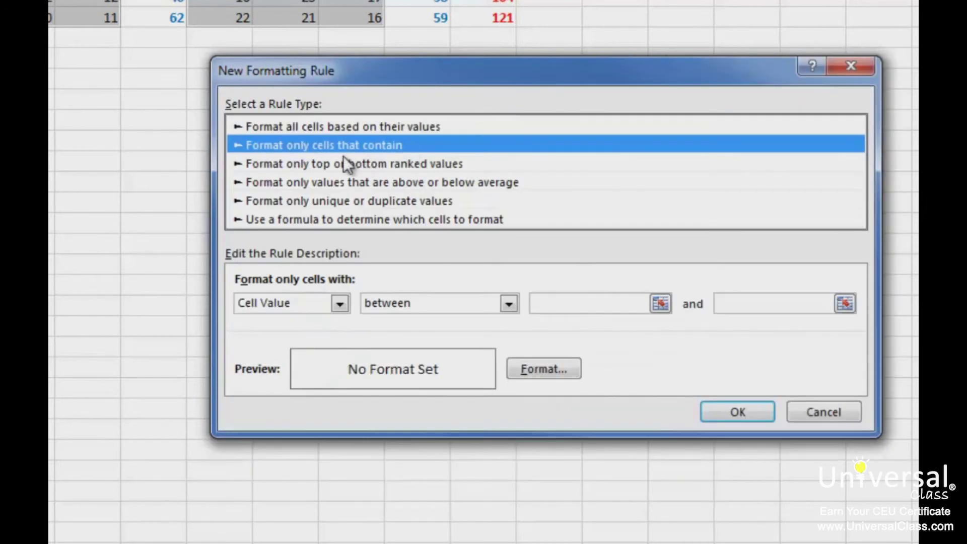
left_click(343, 163)
left_click(315, 187)
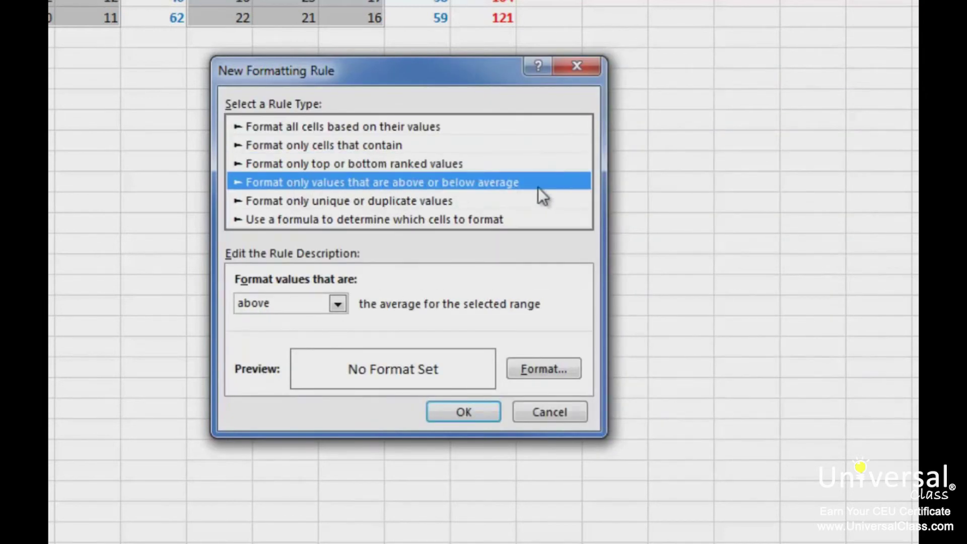
left_click(428, 202)
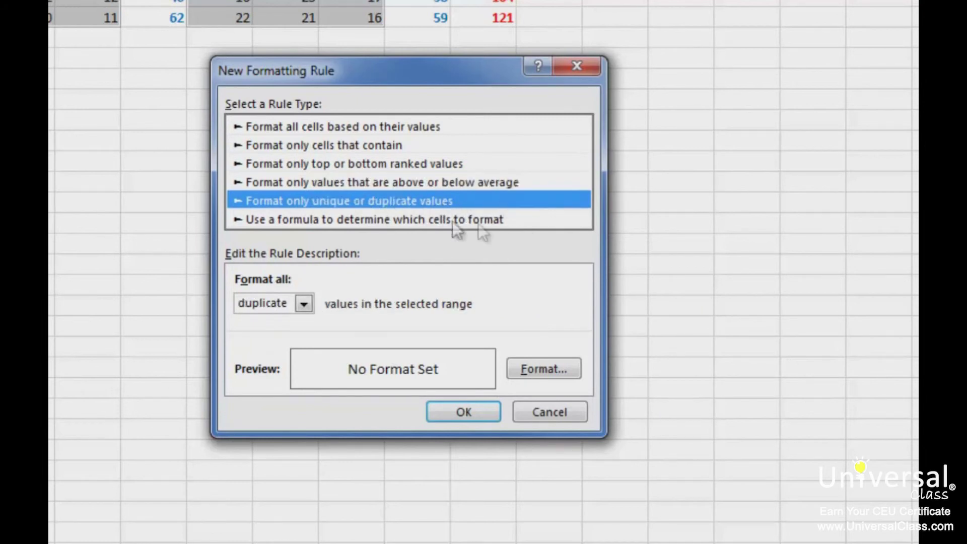
left_click(425, 219)
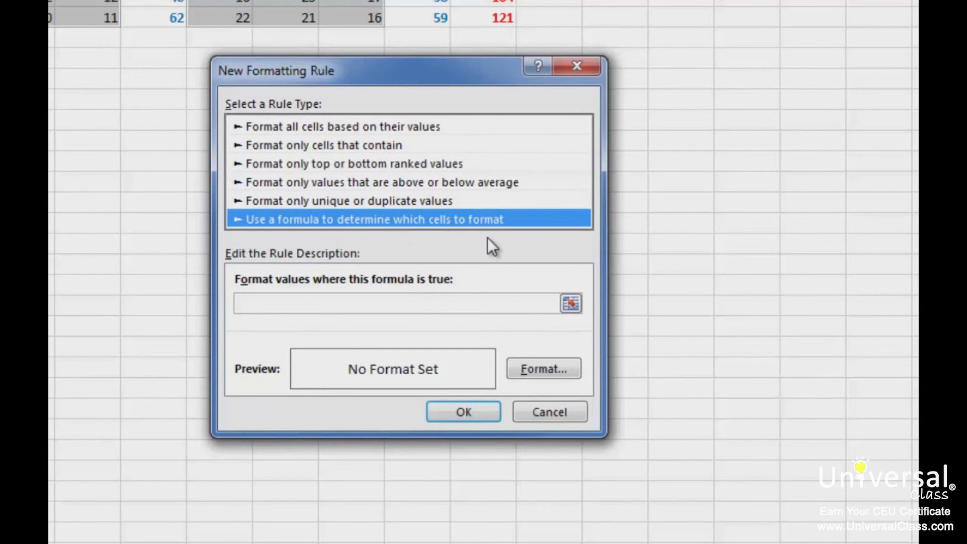
- Set the new rule to format only top or bottom ranked values, limited to the top 2
left_click(456, 165)
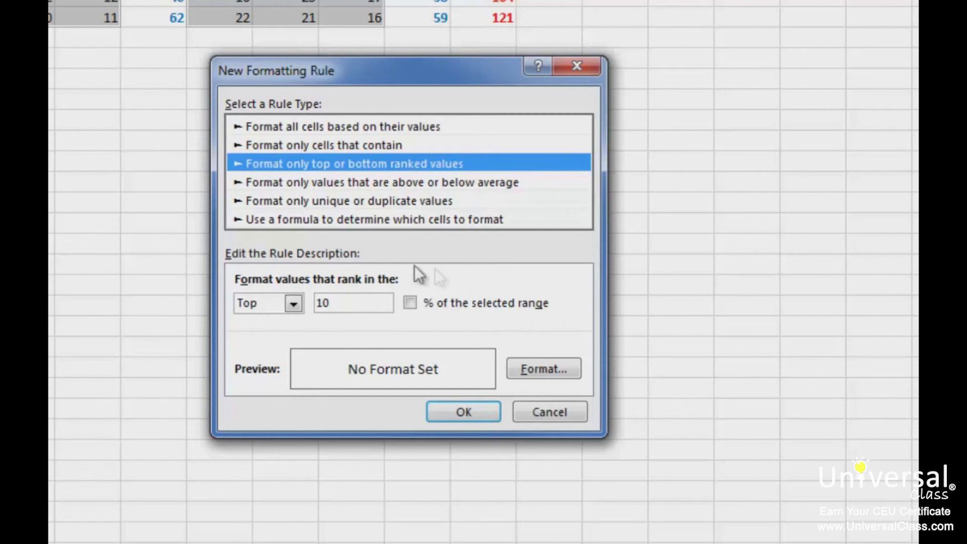
double_click(350, 302)
type("2")
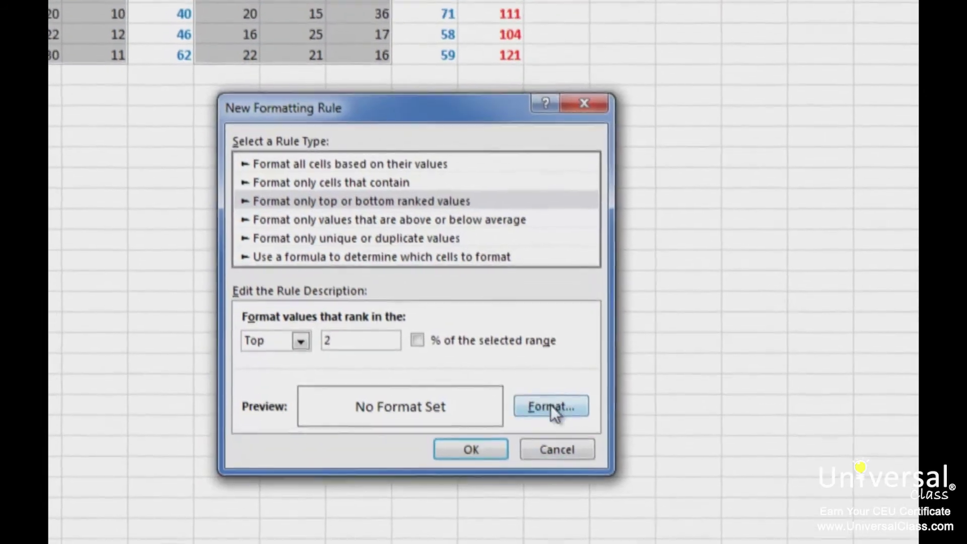
- Give the top 2 rule a light orange background fill and apply it to the selected cells
left_click(551, 405)
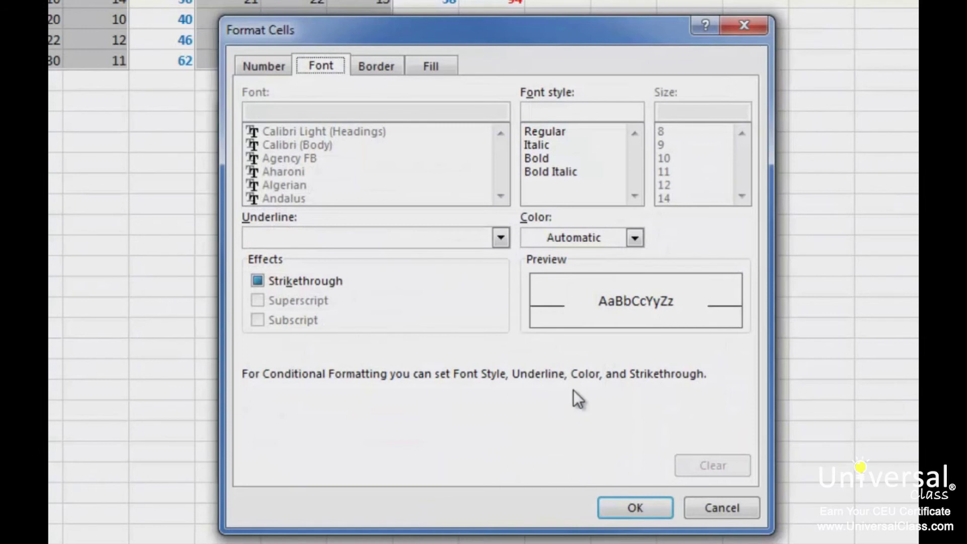
left_click(426, 67)
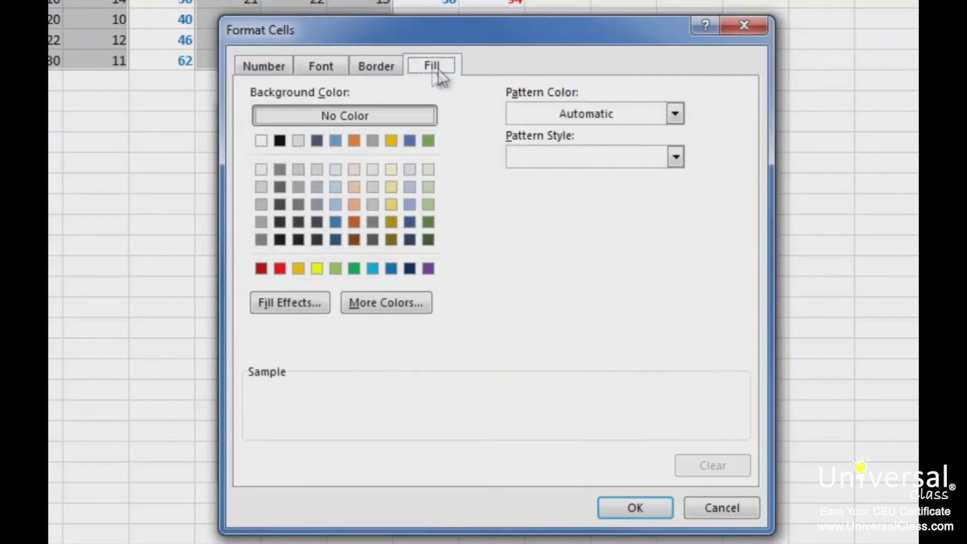
left_click(357, 189)
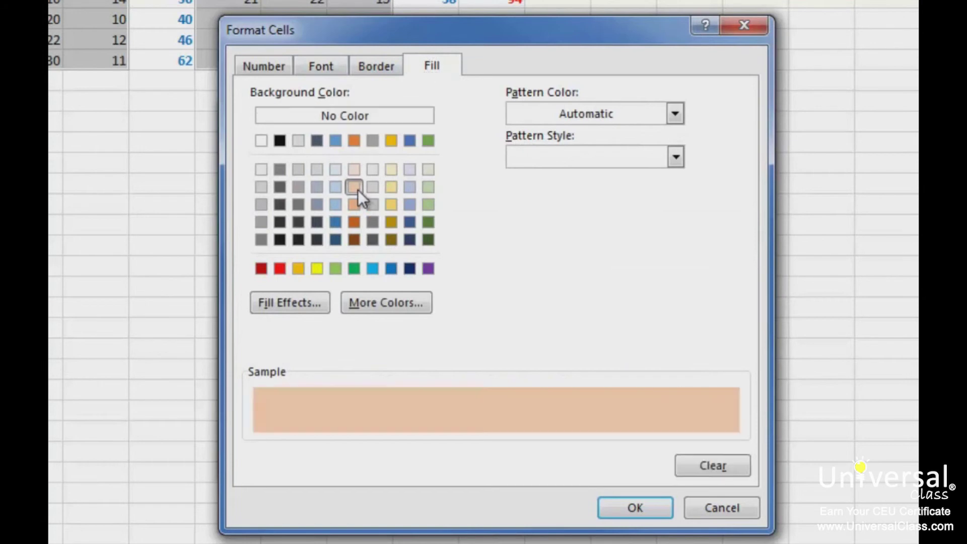
left_click(636, 508)
left_click(464, 460)
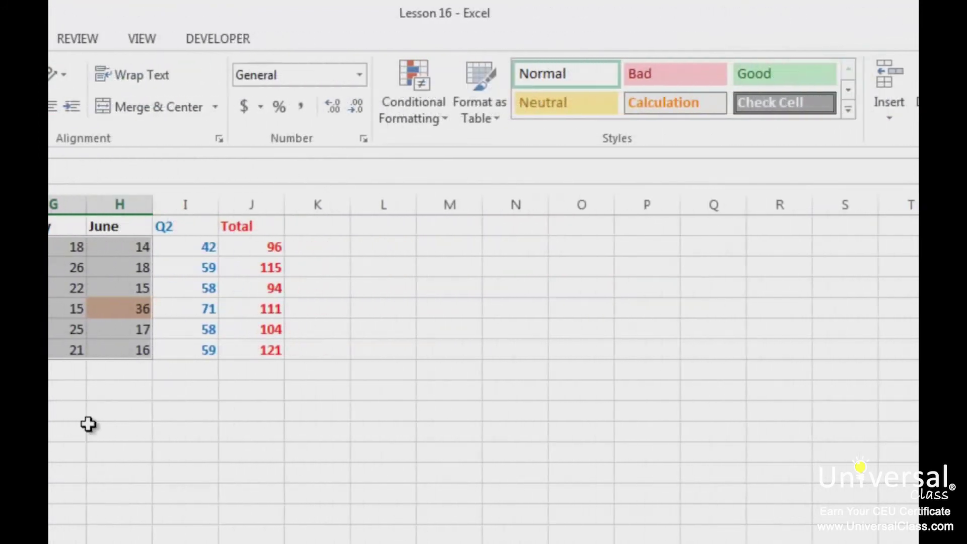
- Examine the top 2 rule and the rule scope choices in the Conditional Formatting Rules Manager, keeping Current Selection
left_click(408, 102)
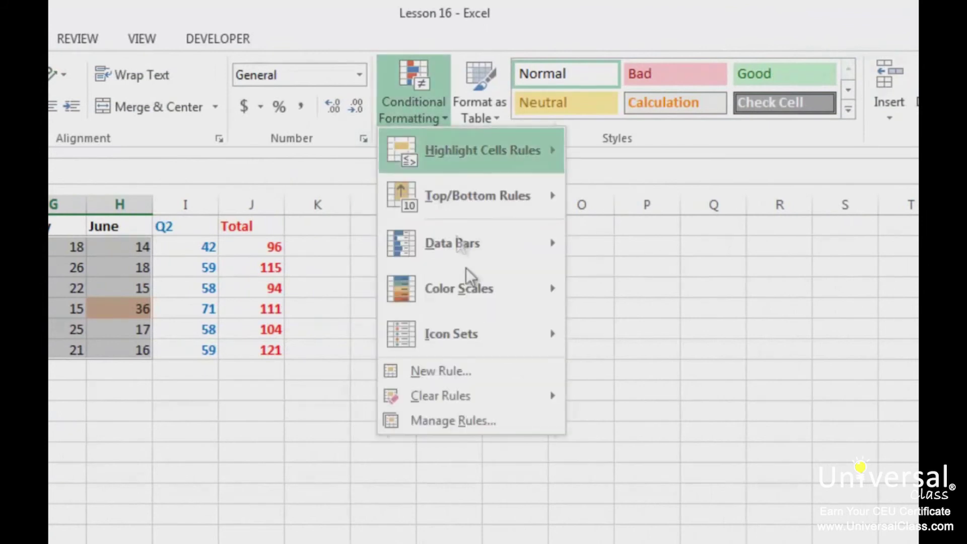
left_click(482, 415)
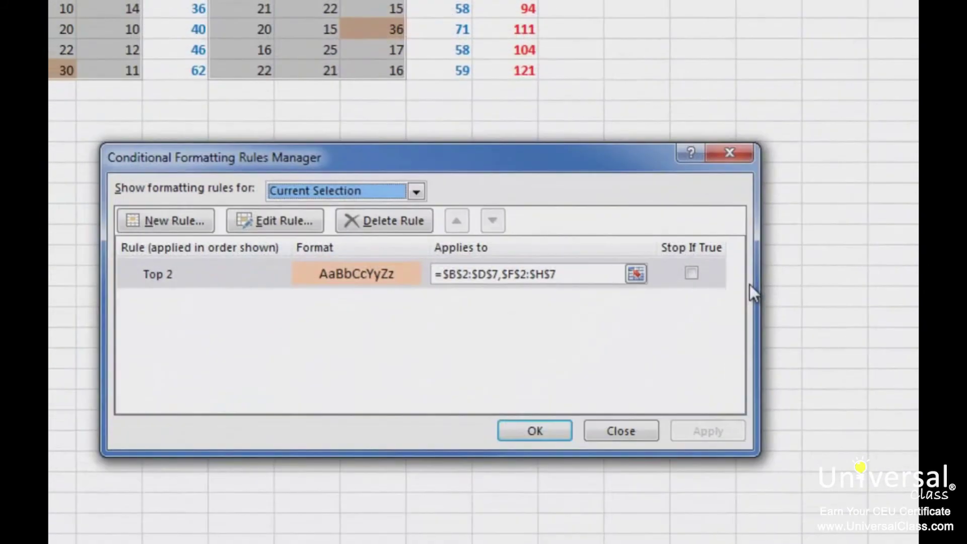
left_click(391, 198)
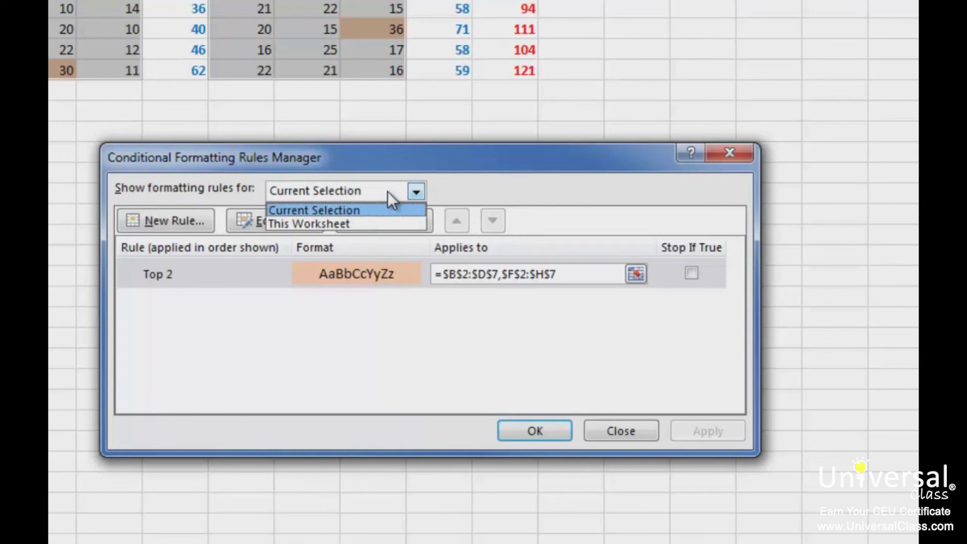
left_click(388, 191)
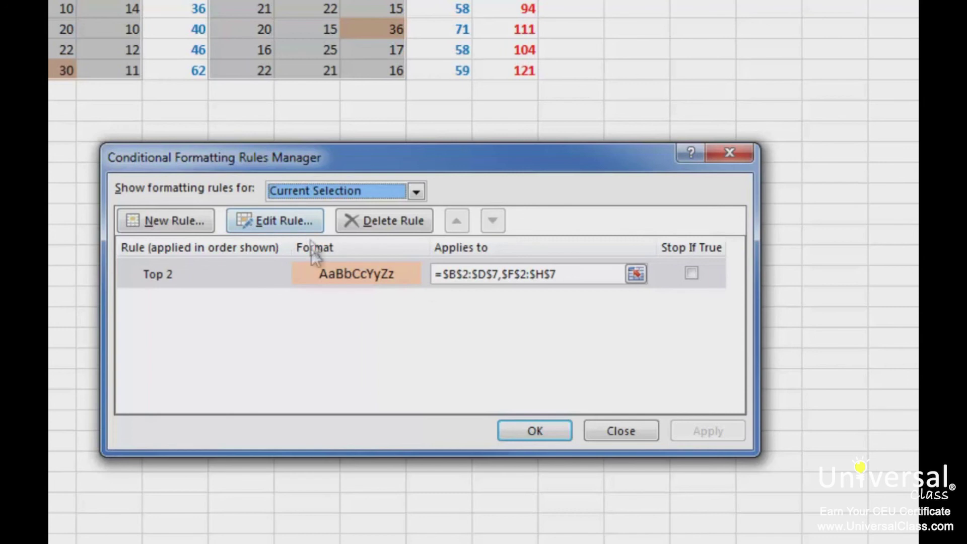
left_click(226, 276)
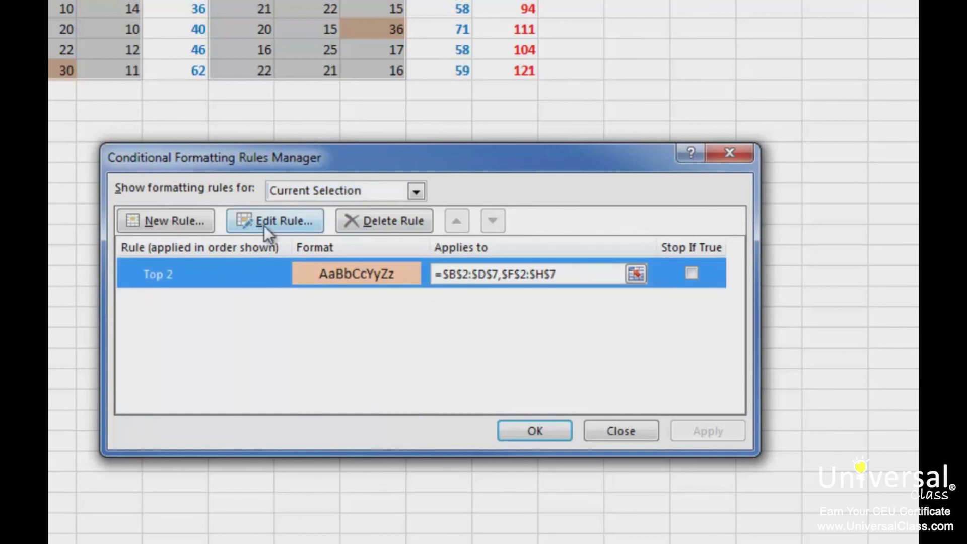
left_click(533, 431)
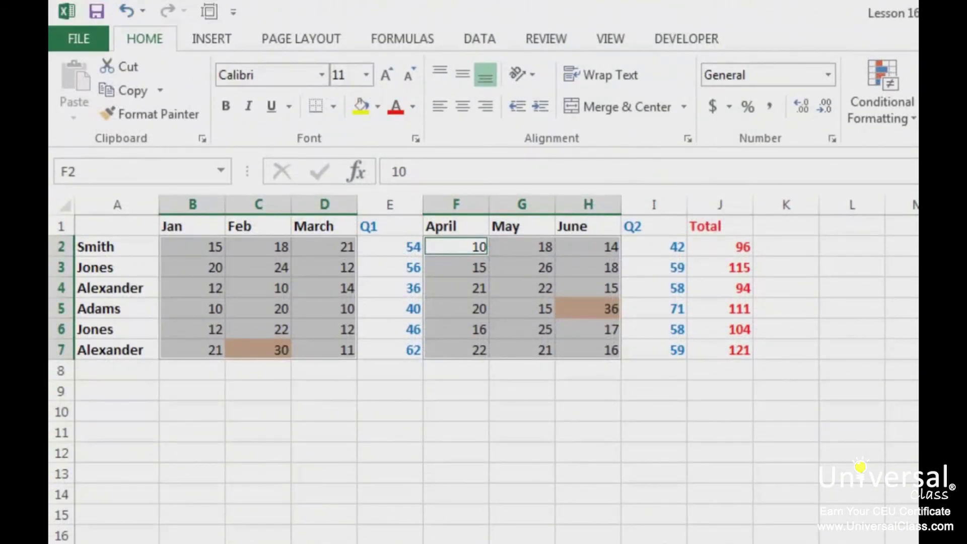
- Clear the top 2 formatting rule from the monthly values
left_click(881, 103)
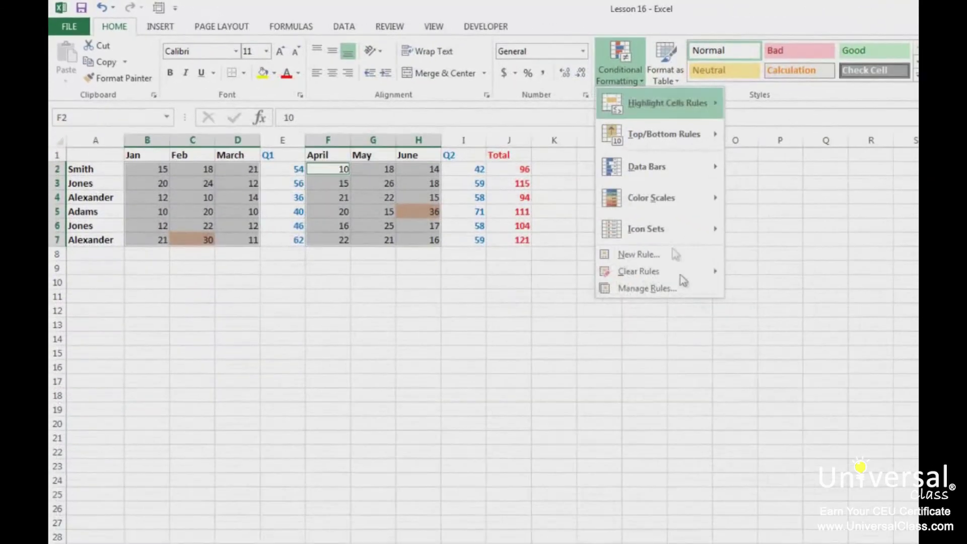
mouse_move(672, 271)
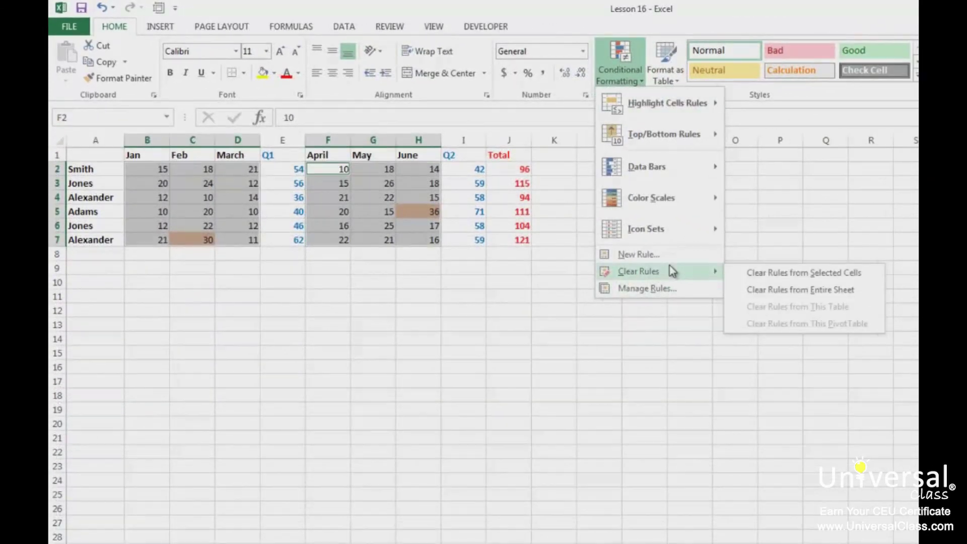